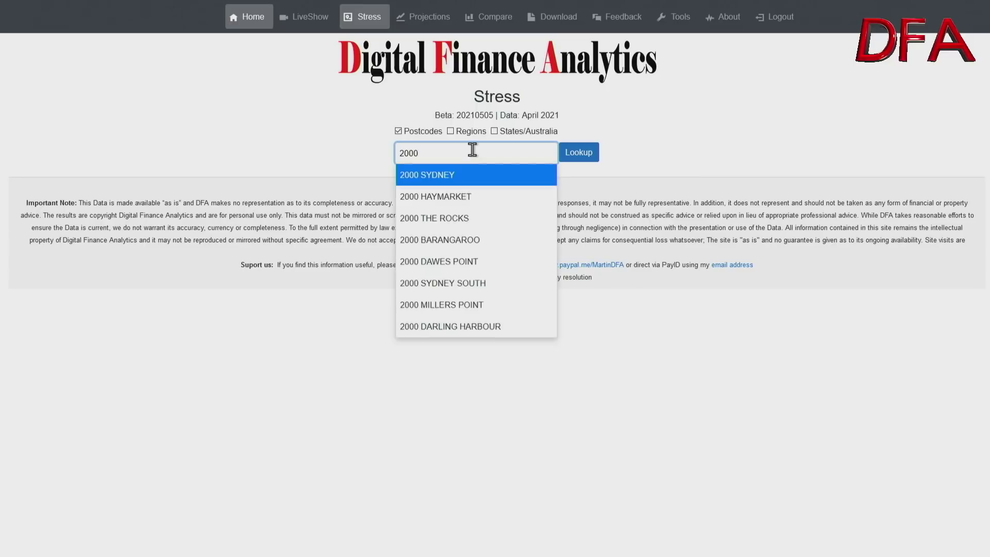
Look up the Stress data for postcode 2000 Sydney and examine its household figures and historical stress chart
click(426, 178)
click(578, 153)
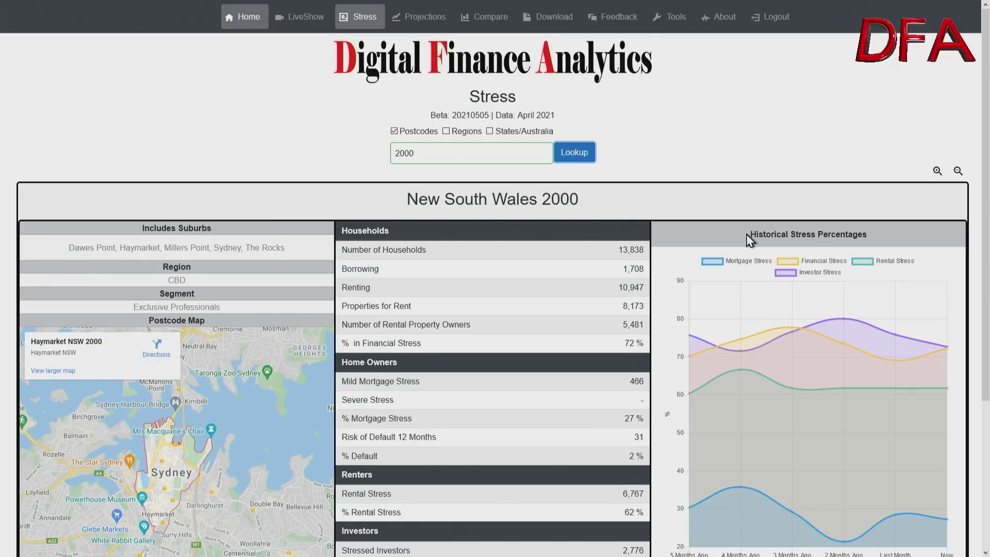
scroll(749, 239, down, 2)
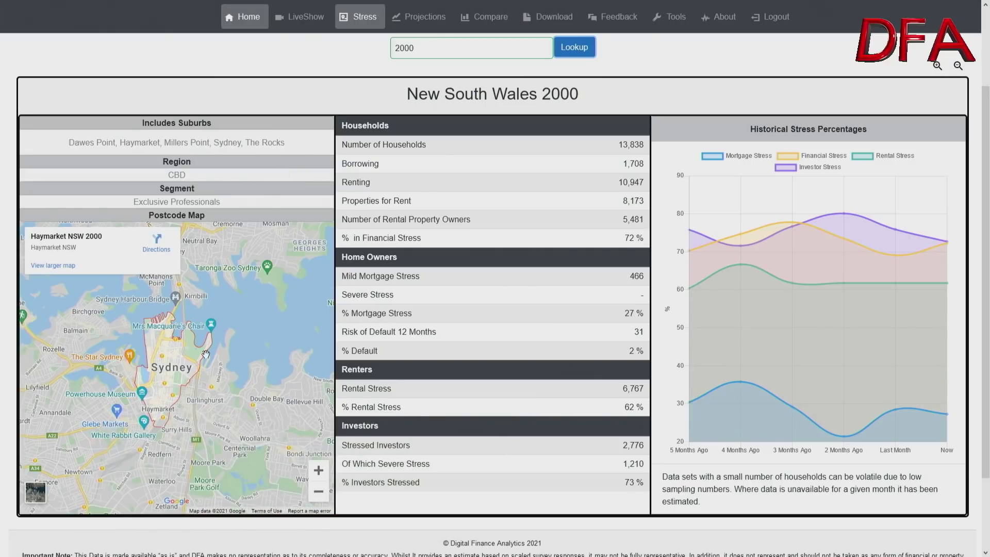
mouse_move(681, 254)
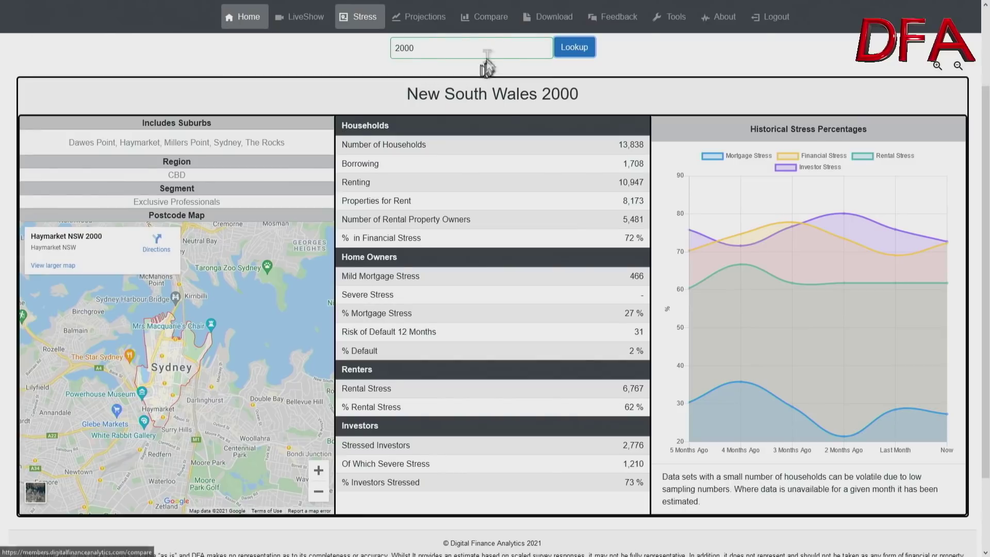
Open the Compare page and add postcode 2000 Sydney as the first area
click(487, 17)
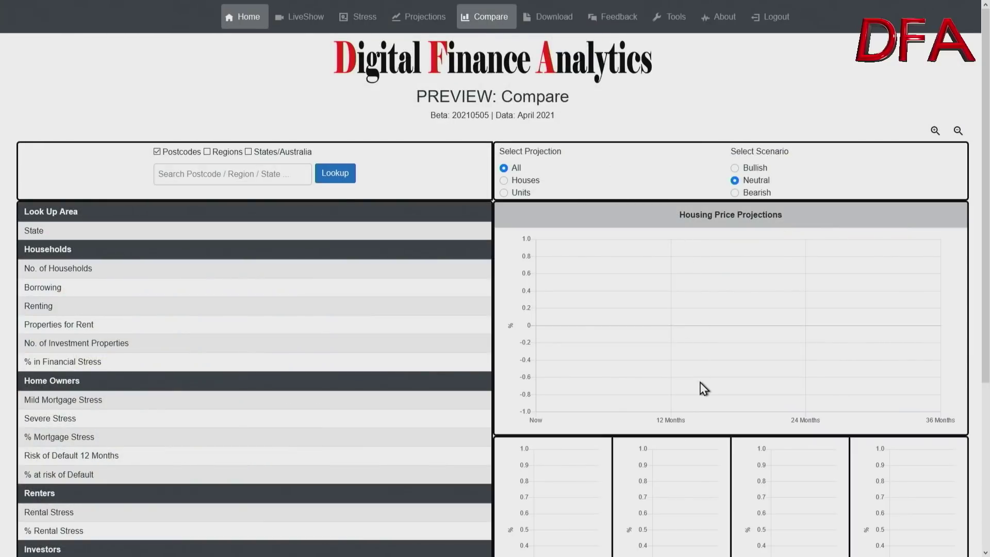
click(186, 170)
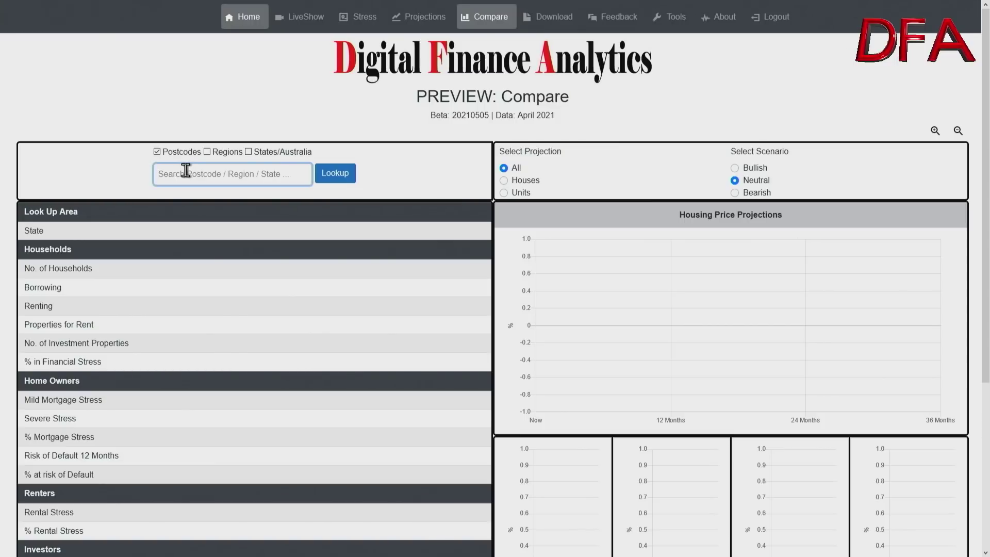
text(2000)
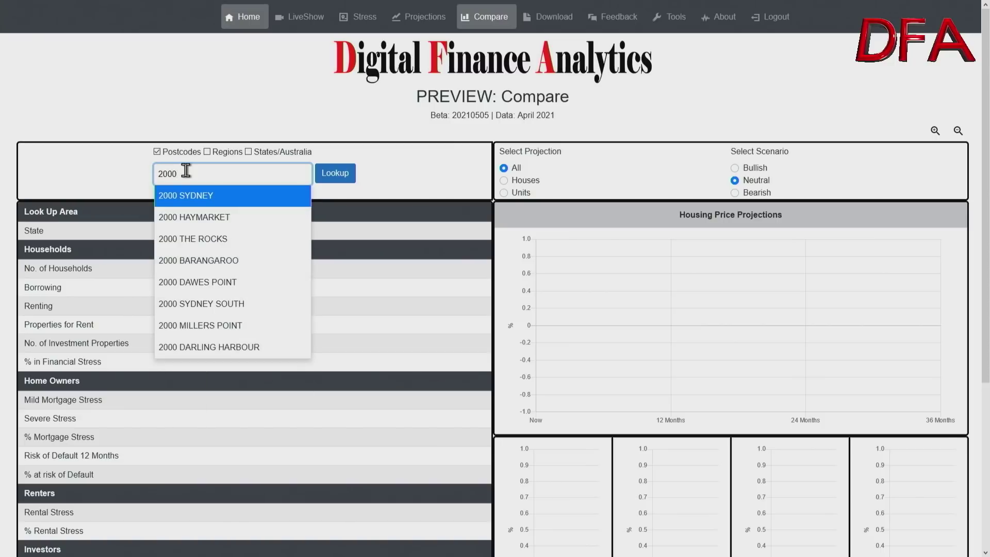
click(193, 199)
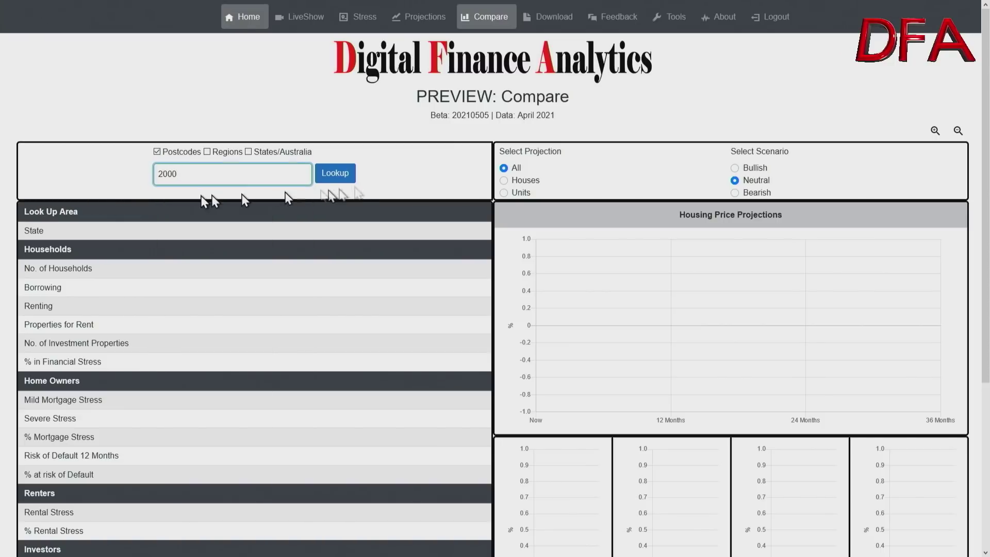
click(342, 175)
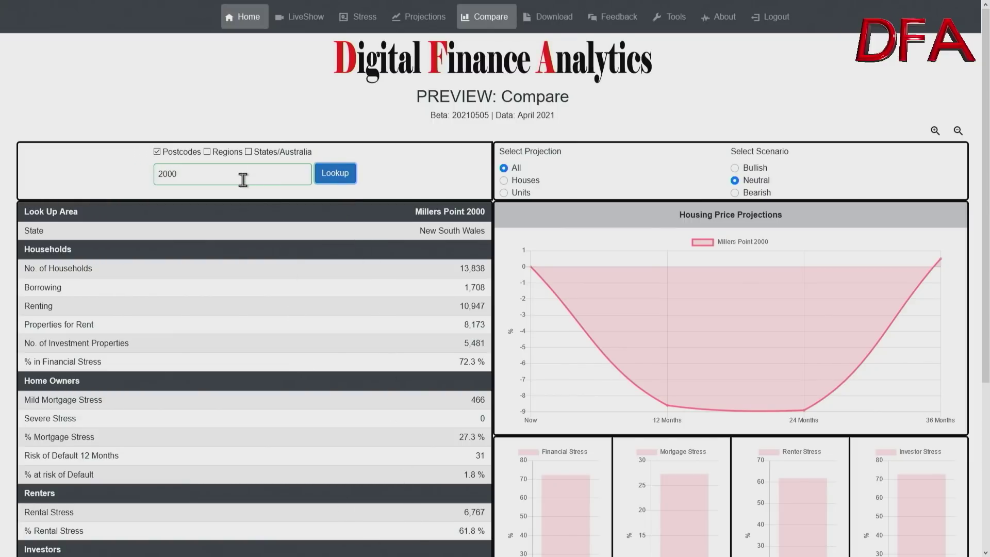
Include States/Australia in the area search and add New South Wales State to the comparison
click(248, 151)
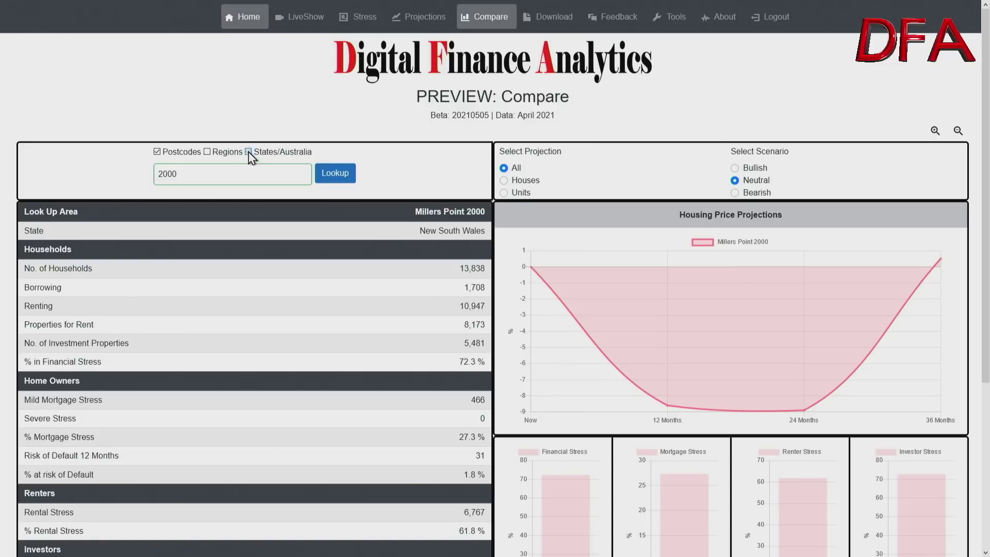
click(181, 174)
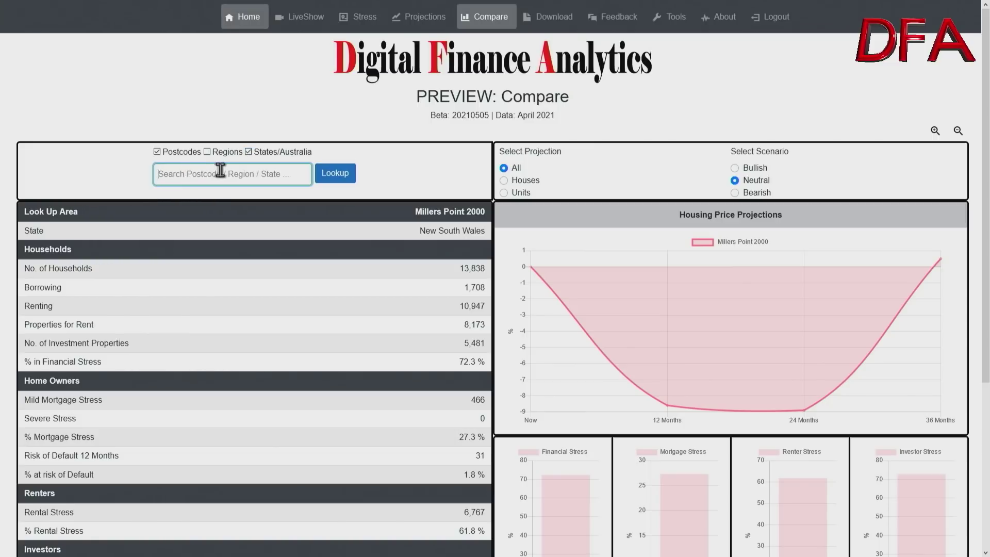
text(nsw)
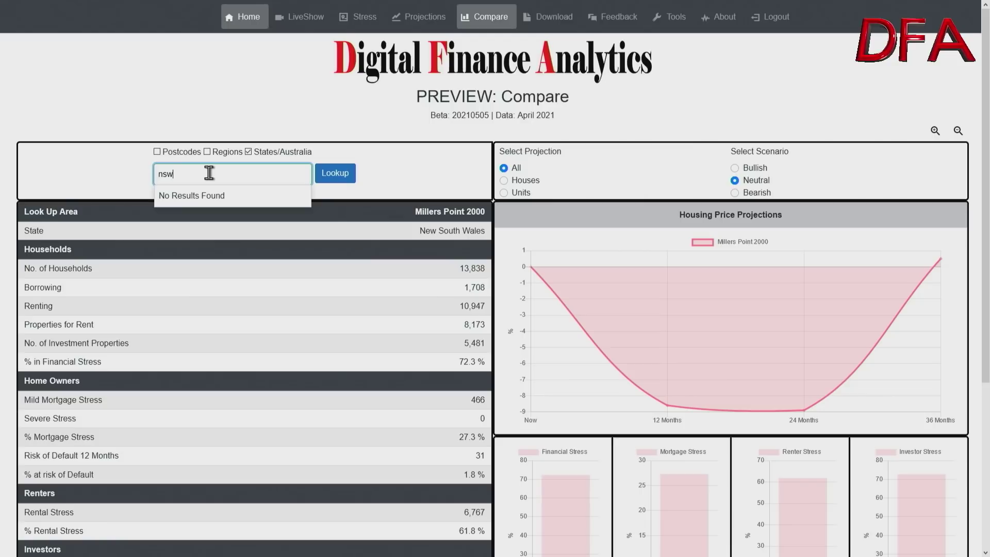
key(BackSpace)
key(BackSpace)
text(ew)
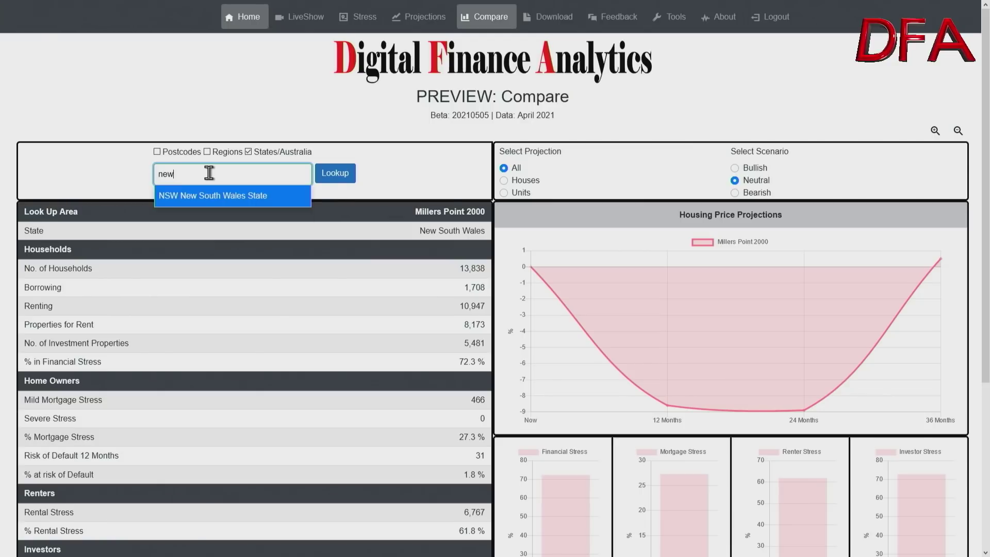
click(230, 196)
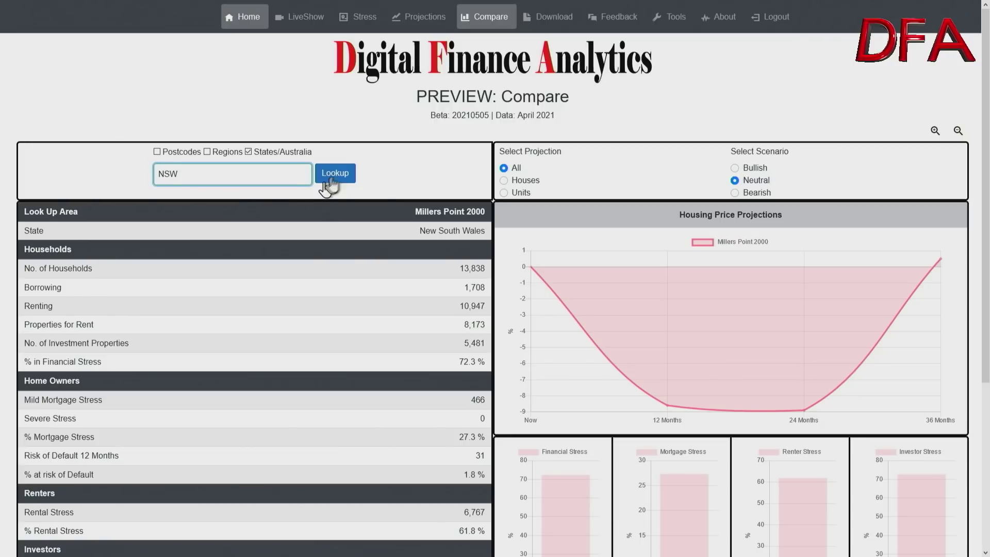
click(336, 175)
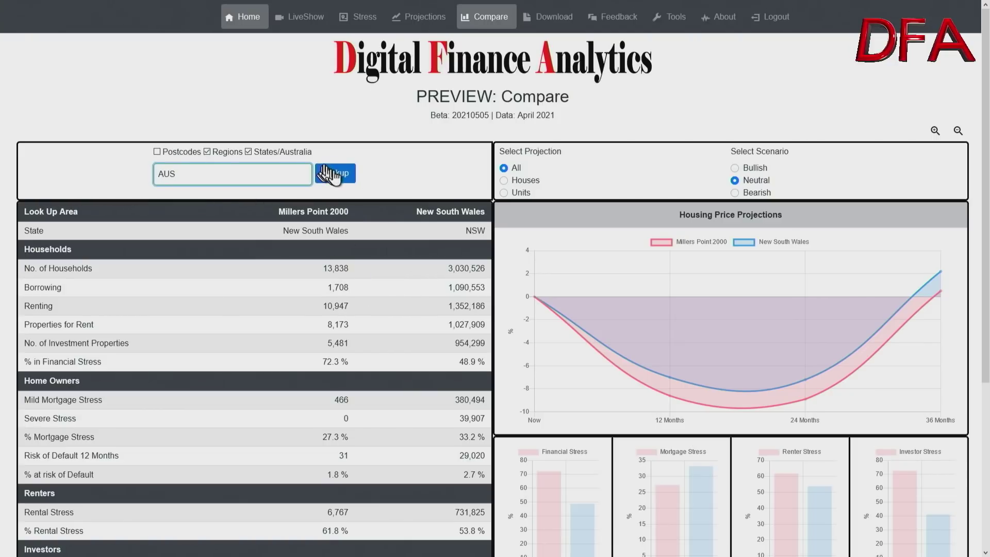
Add Australia (AUS) to the comparison and examine the stress figures and charts of all compared areas
click(333, 173)
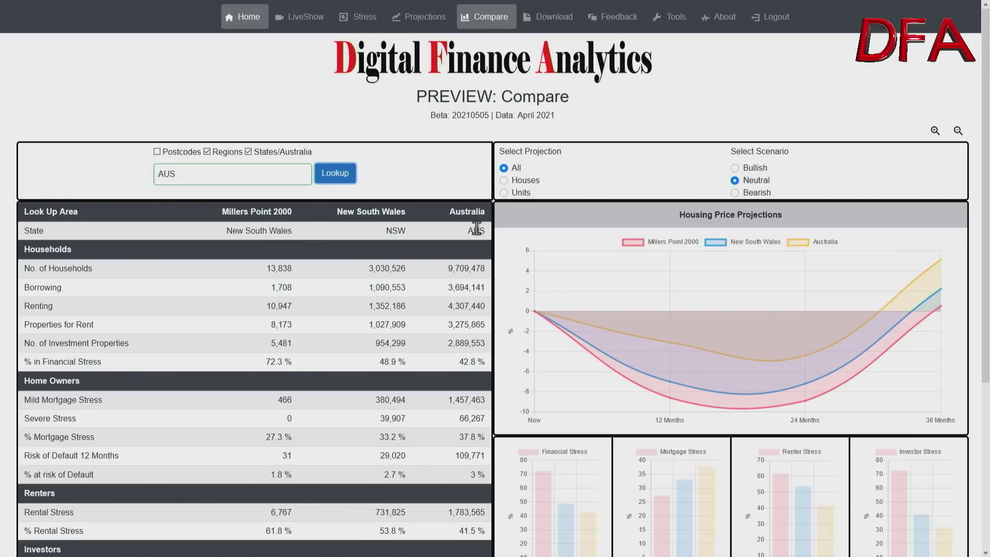
scroll(475, 228, down, 4)
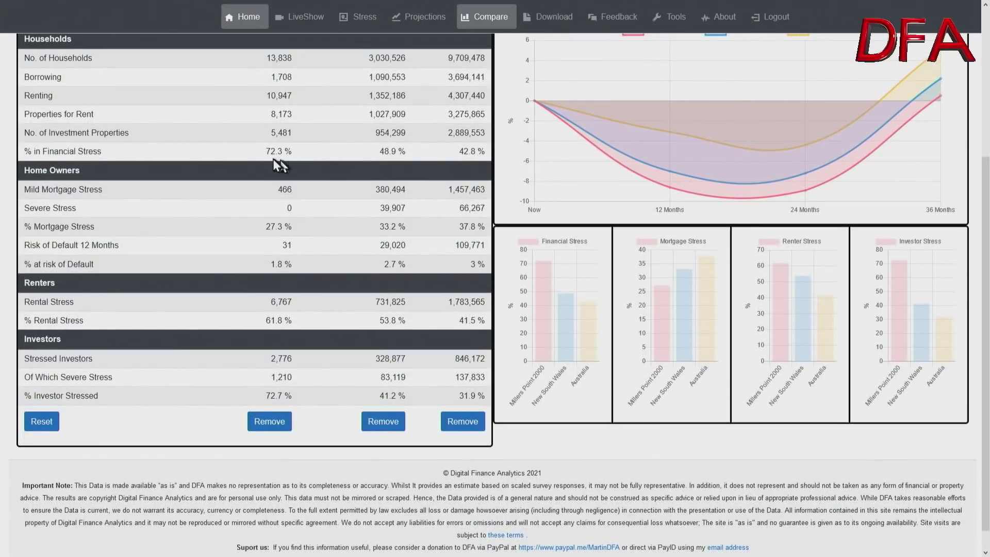
scroll(274, 160, up, 1)
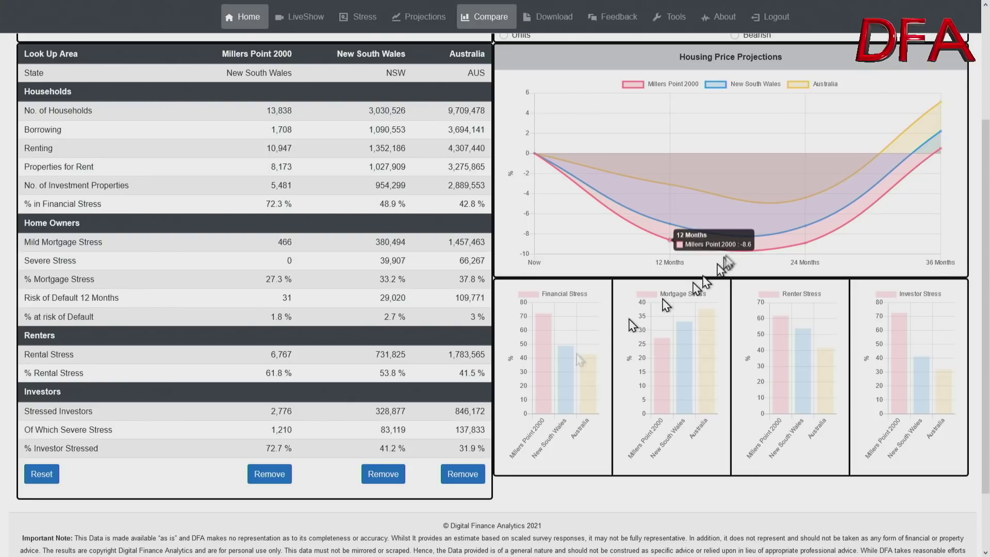
View the housing price projections under the Bullish, Neutral and Bearish scenarios, finishing with Bearish
scroll(670, 227, up, 1)
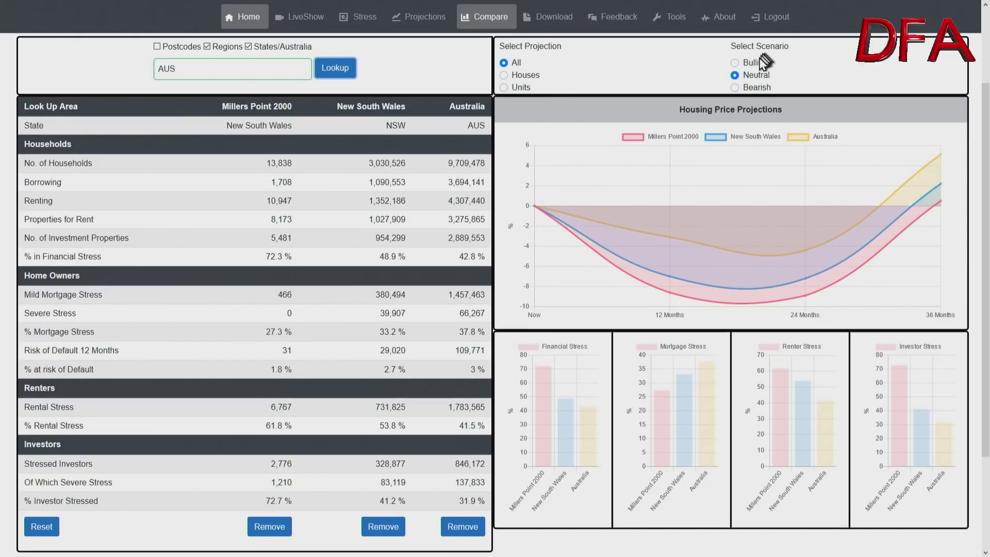
click(734, 62)
click(735, 76)
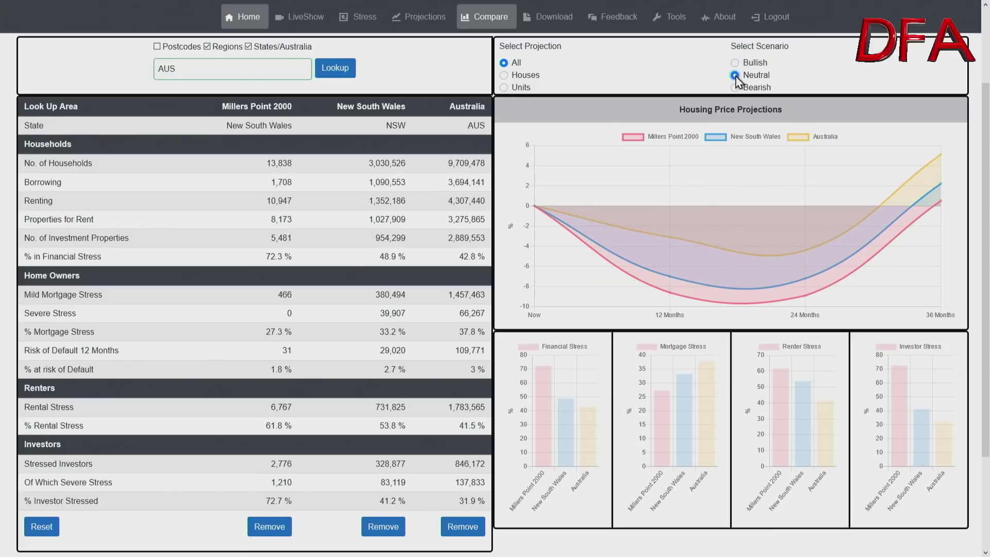
click(736, 89)
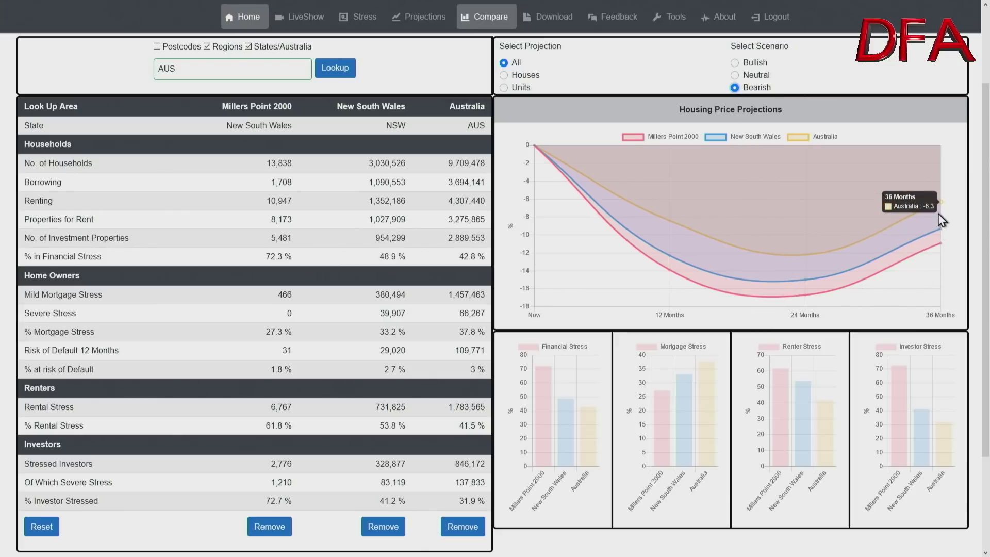
View the Bearish projections for Houses and Units, and set the projection chart to Houses under the Bullish scenario
click(504, 75)
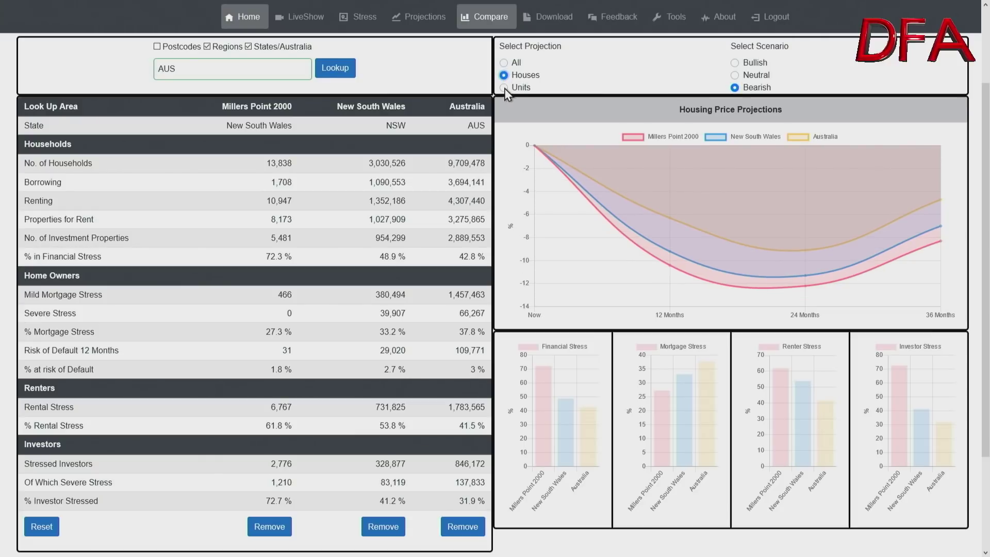
click(505, 87)
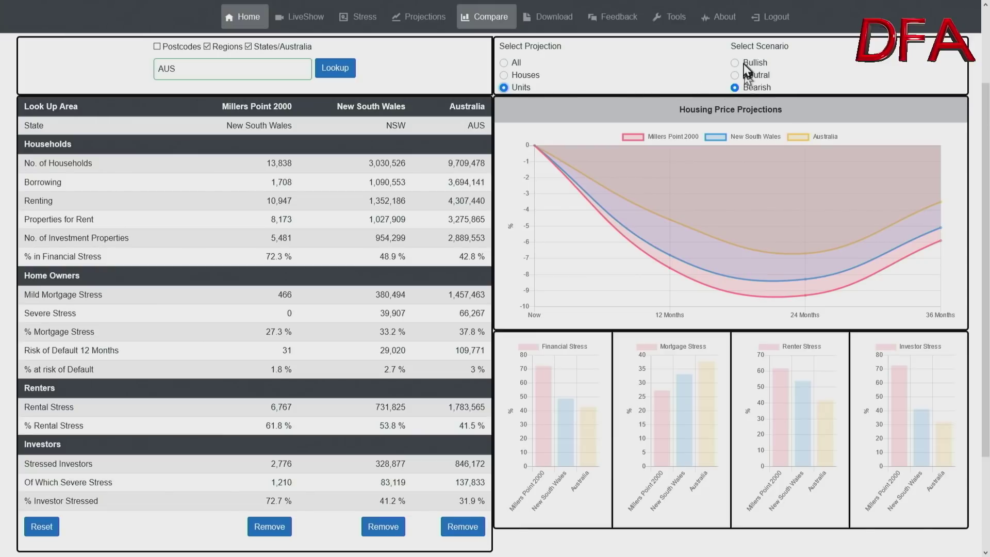
click(734, 62)
click(504, 75)
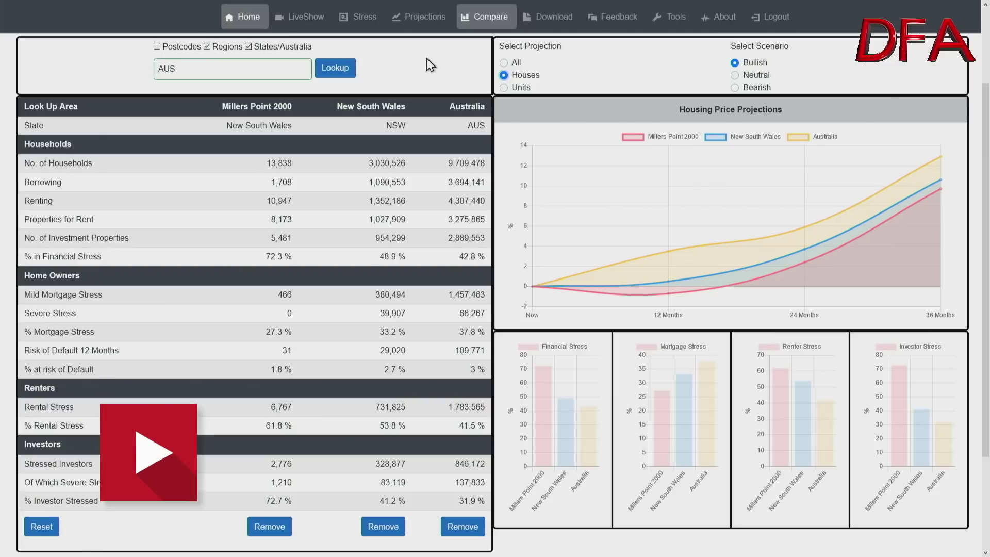
Look up postcode 2000 on the Projections page and examine its price change charts for houses and units
click(427, 18)
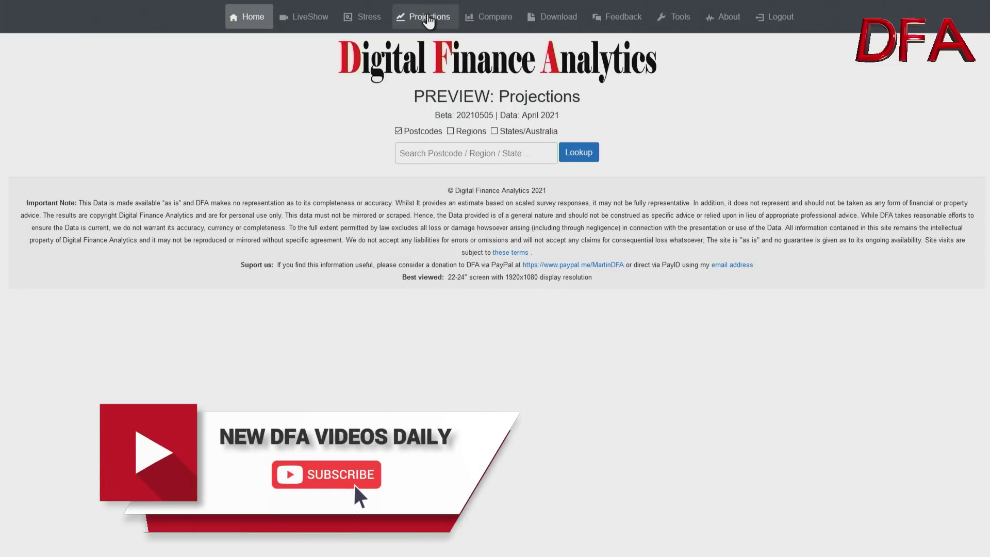
click(467, 152)
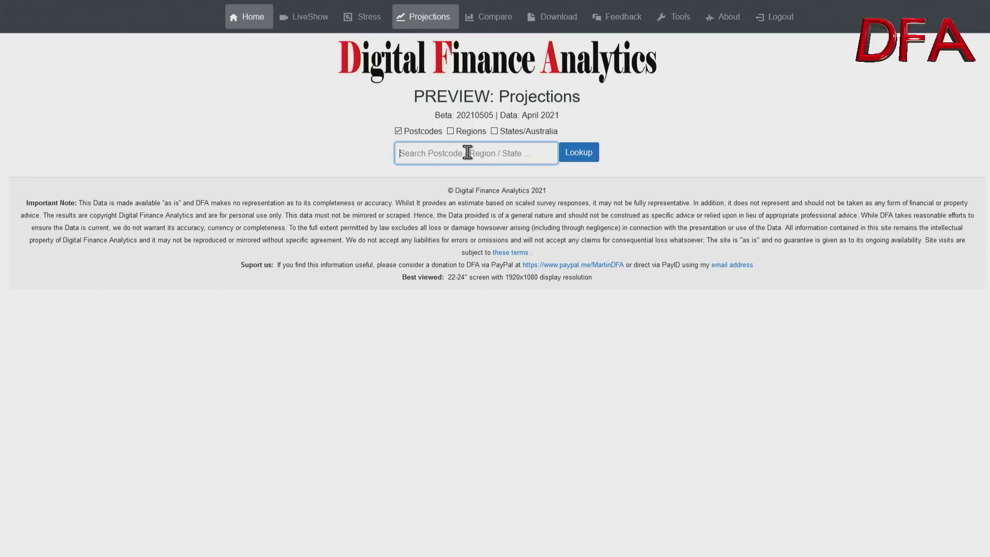
text(2000)
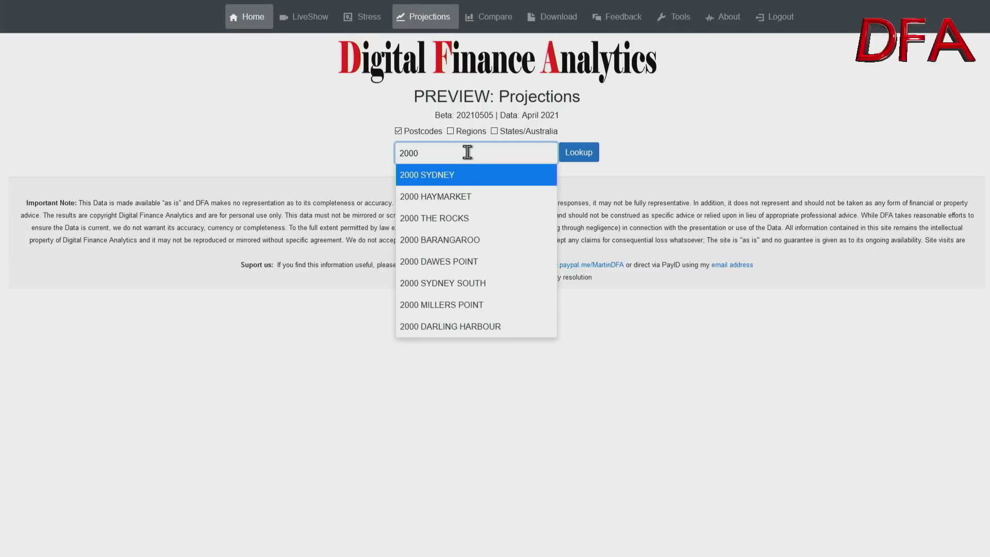
key(Escape)
click(577, 153)
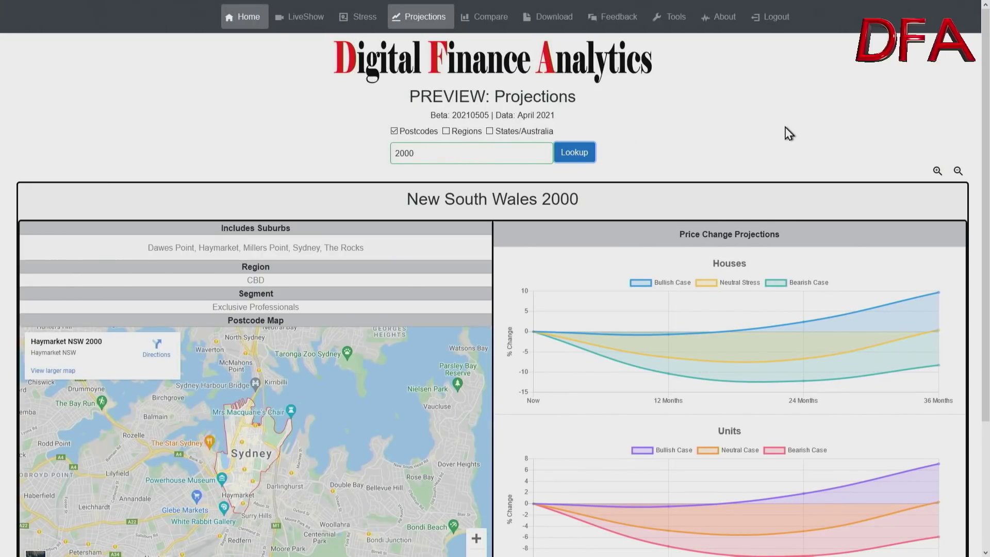
scroll(789, 134, down, 2)
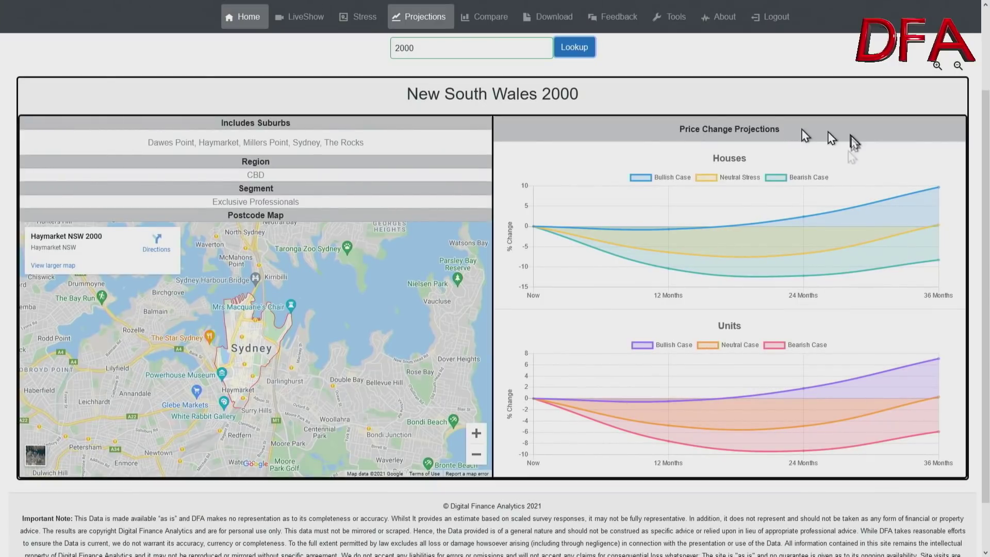
mouse_move(625, 222)
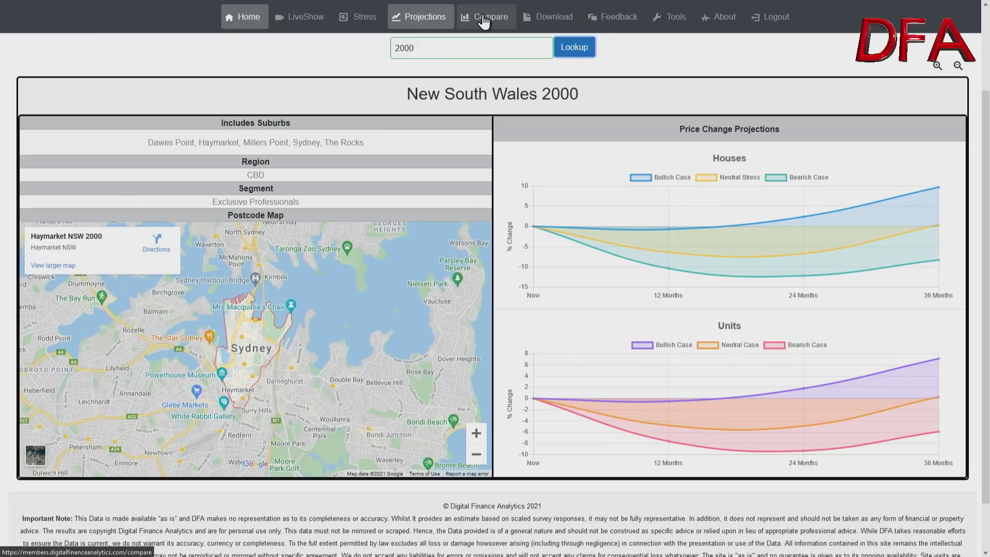
Open the Downloads page with the data extract file
click(556, 21)
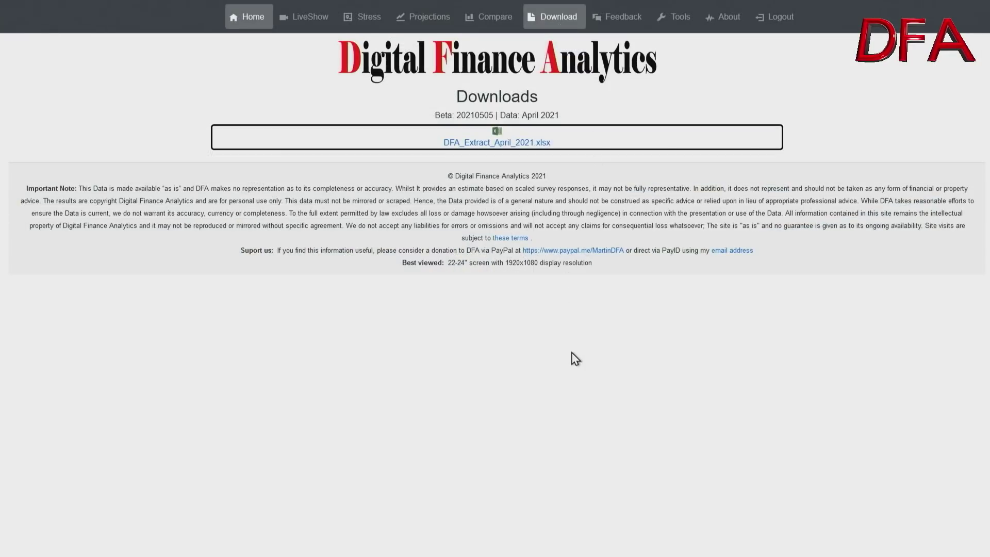